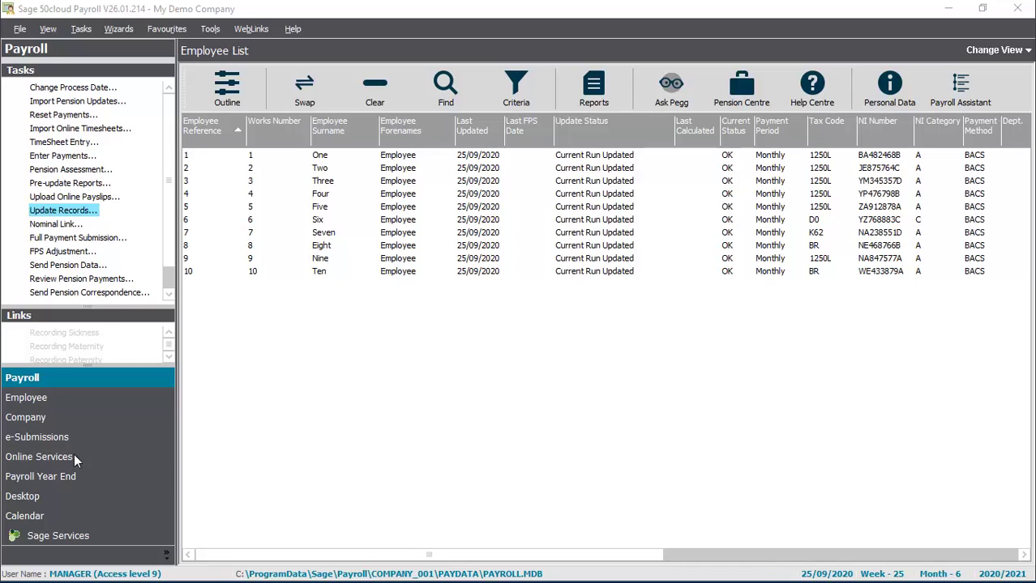
# - Open the Nominal Link Settings from the company tasks, with Sage 50 Accounts as destination
pyautogui.click(29, 418)
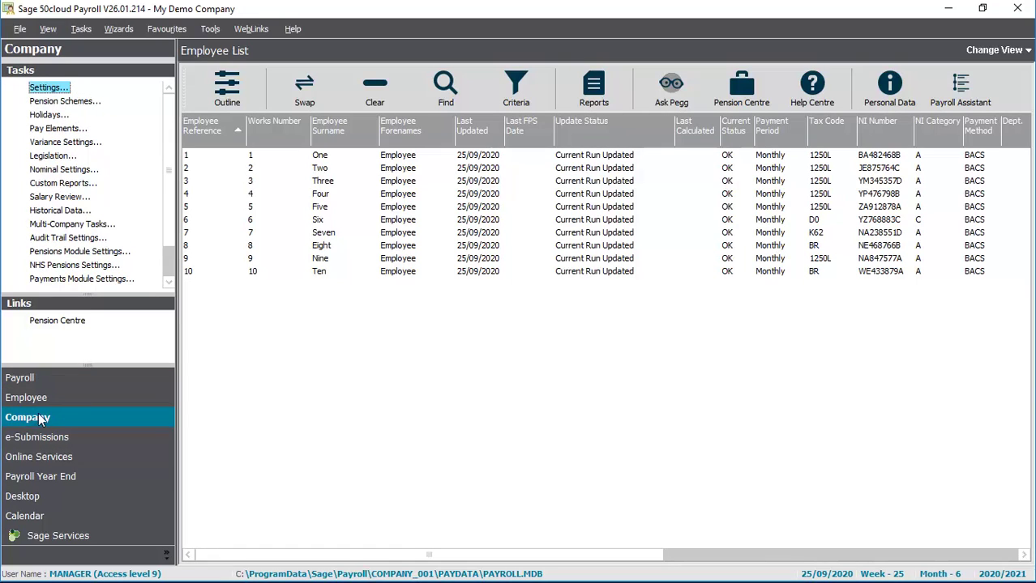
pyautogui.click(74, 171)
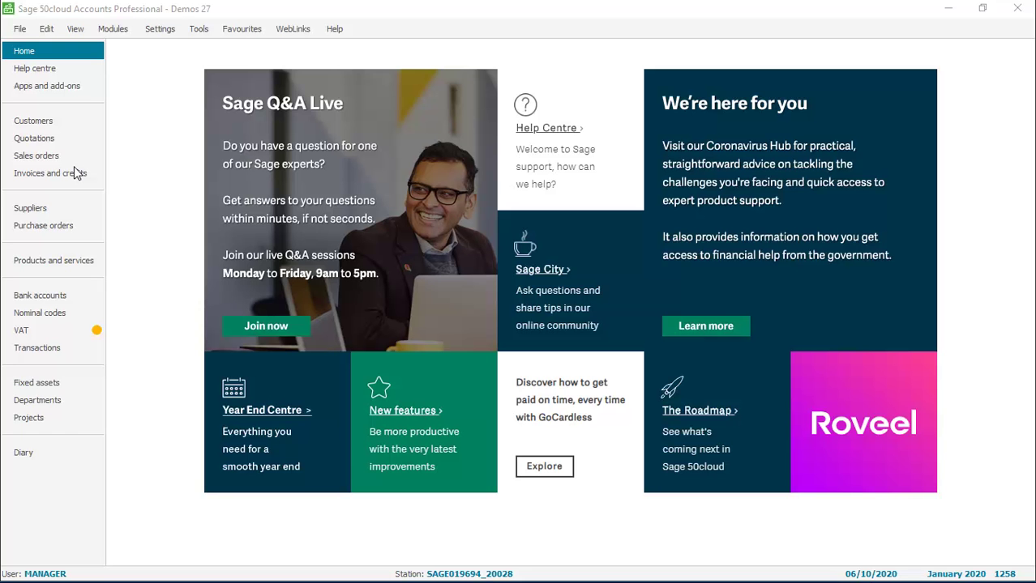
pyautogui.click(335, 30)
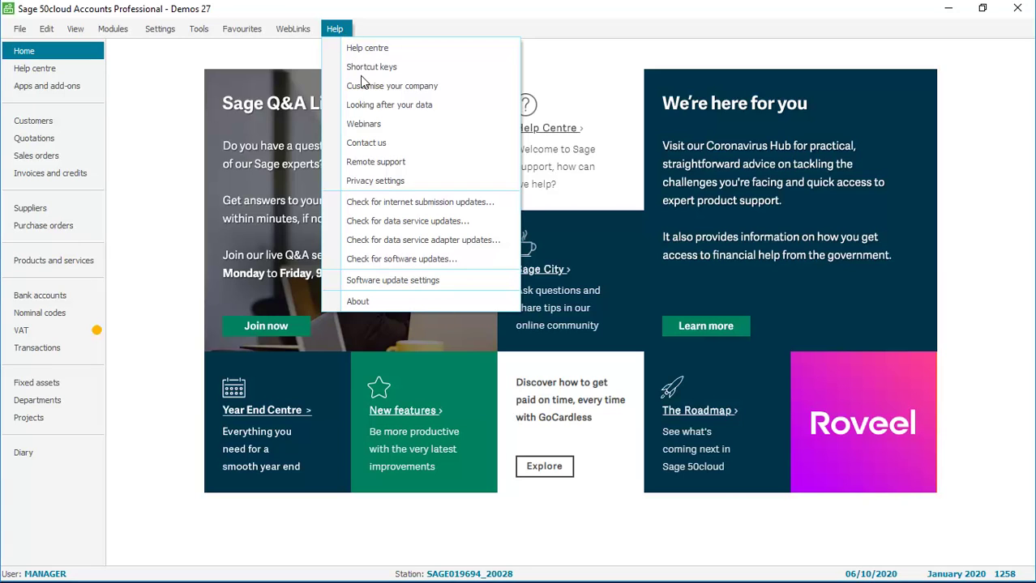
pyautogui.click(374, 304)
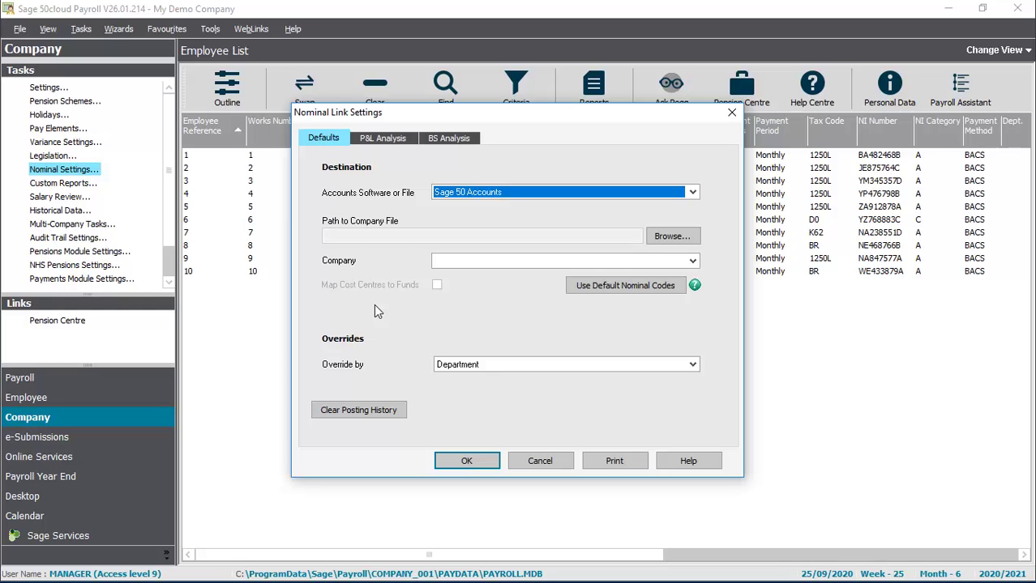
# - Choose the COMPANY file in C:\ProgramData\Sage\Accounts\2021 as the link target
pyautogui.click(666, 236)
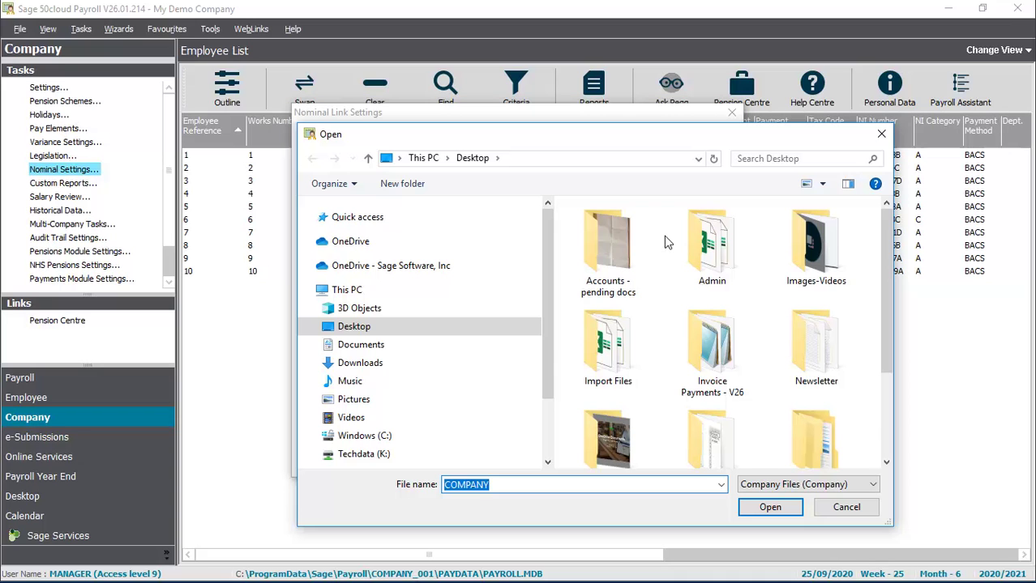
pyautogui.click(365, 438)
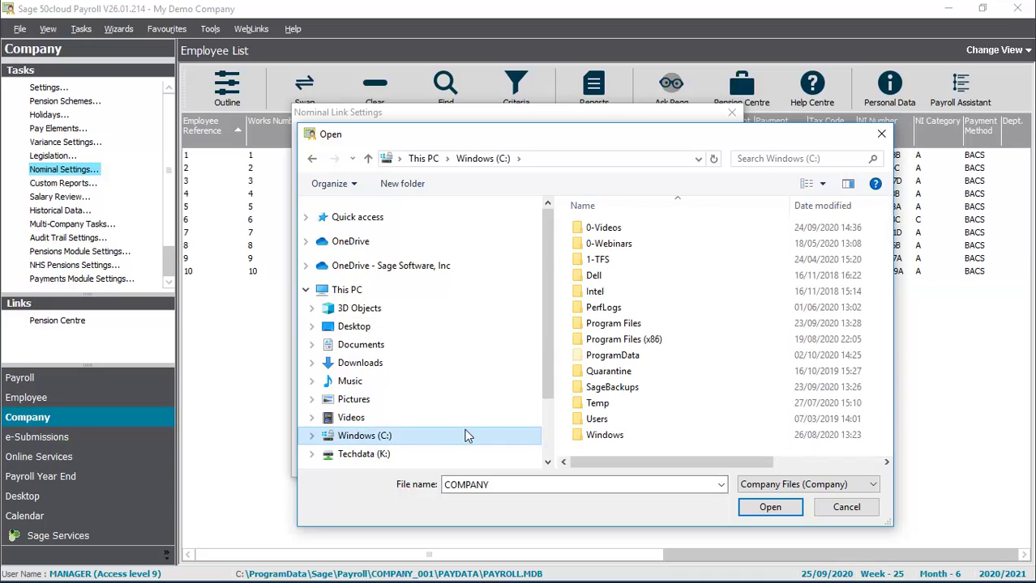
pyautogui.doubleClick(613, 357)
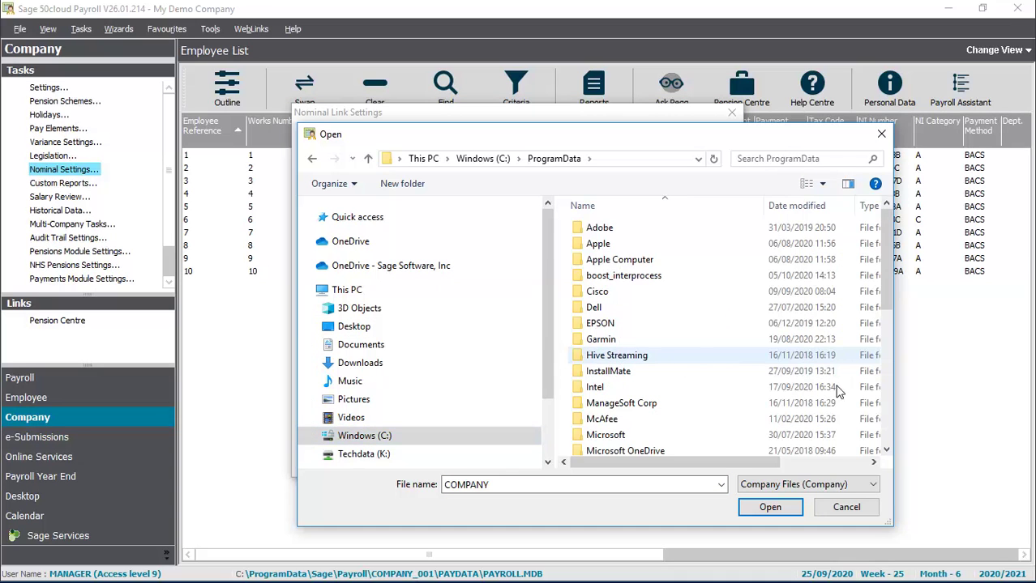
pyautogui.click(887, 450)
pyautogui.scroll(-3, 887, 450)
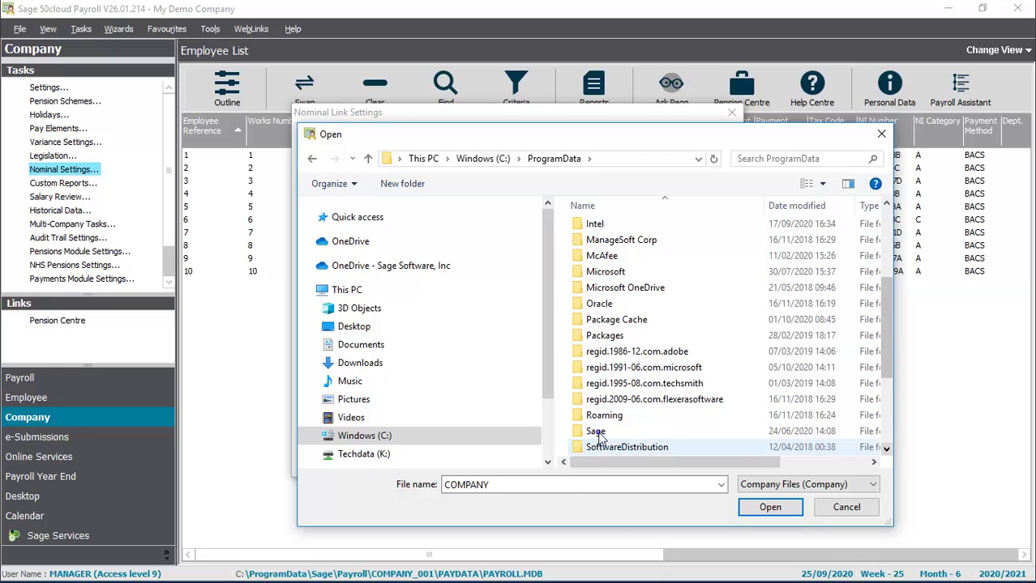
pyautogui.doubleClick(597, 432)
pyautogui.doubleClick(604, 230)
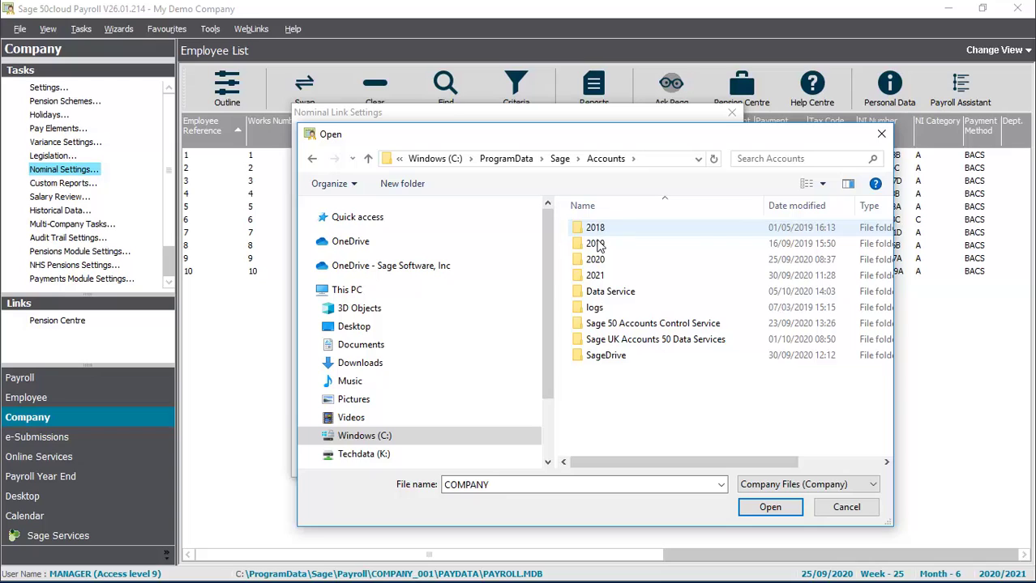
pyautogui.doubleClick(596, 276)
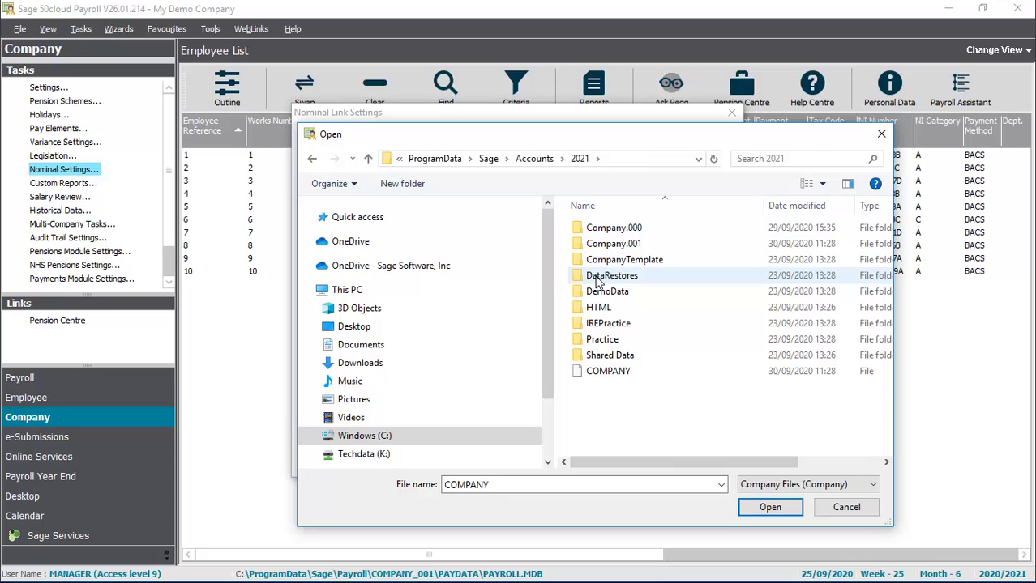
pyautogui.click(610, 379)
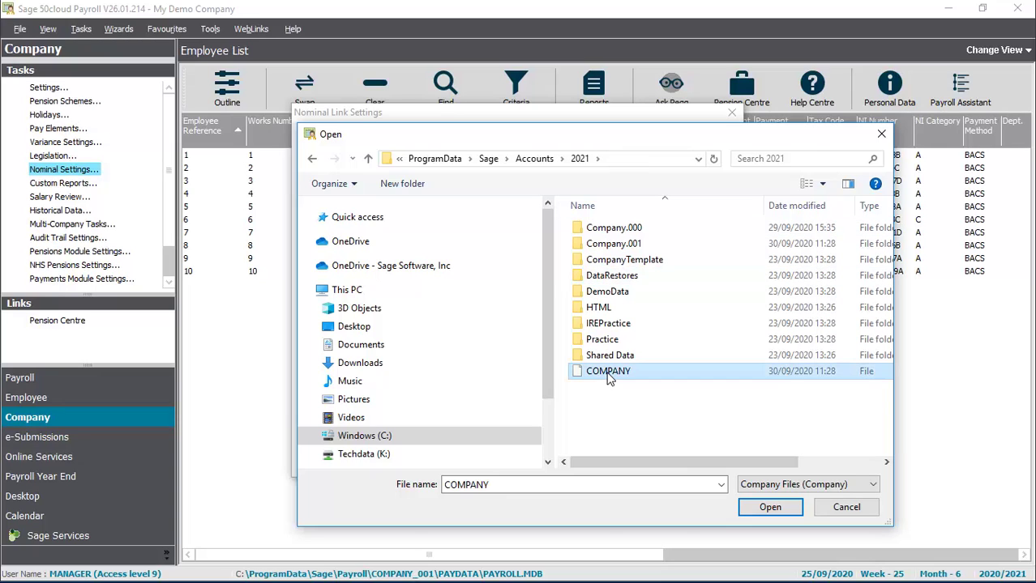
pyautogui.click(770, 508)
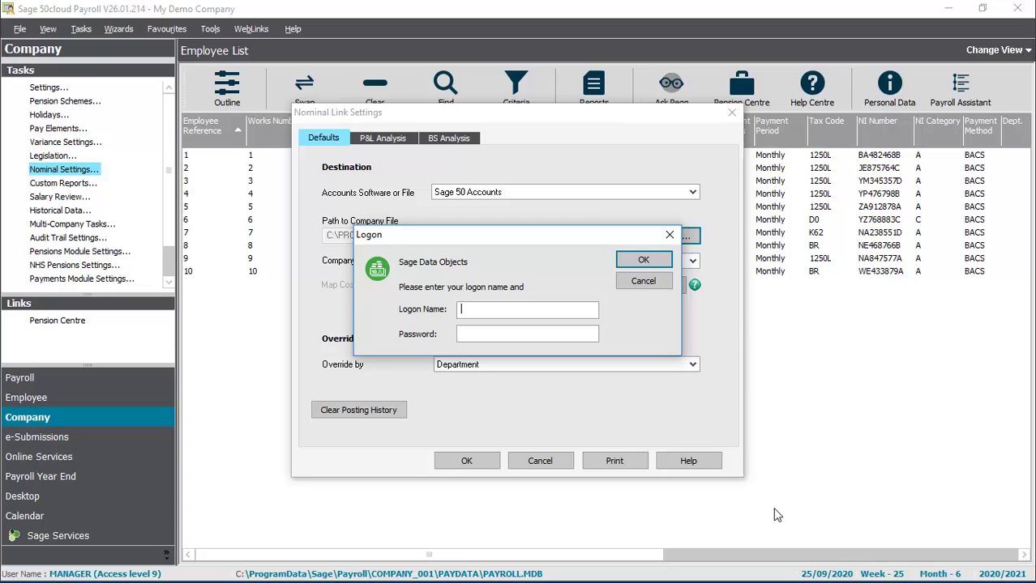
# - Log on to the Demos 27 Accounts data with the logon name and password, then apply the default nominal codes
pyautogui.write('manager')
pyautogui.press('Tab')
pyautogui.write('**')
pyautogui.click(644, 260)
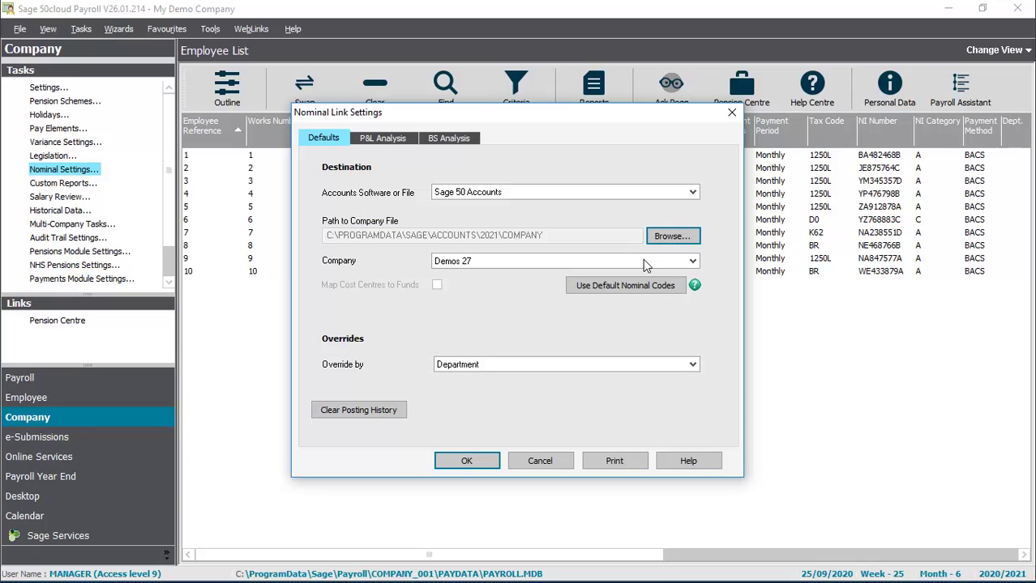
pyautogui.click(624, 284)
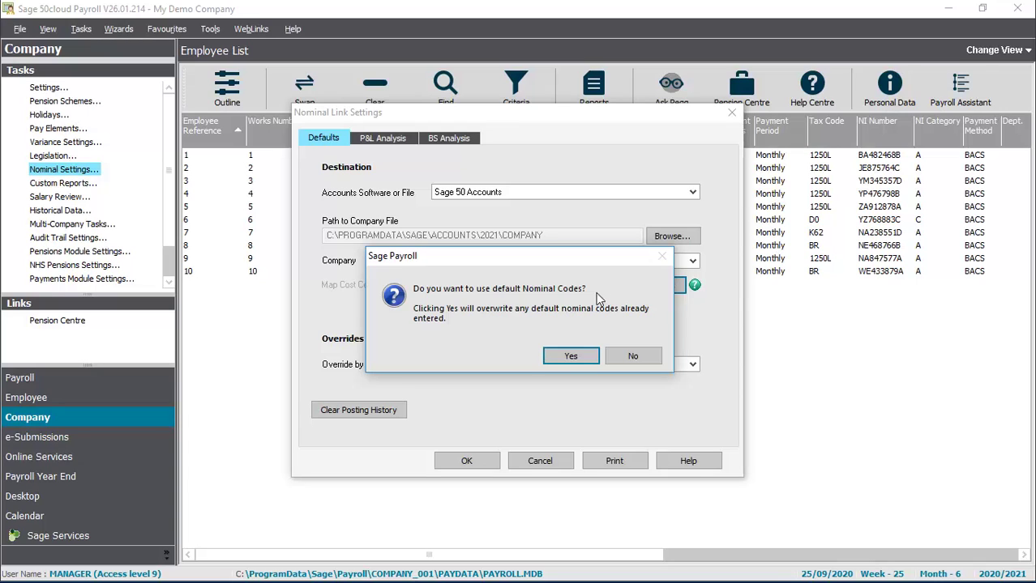
pyautogui.click(572, 356)
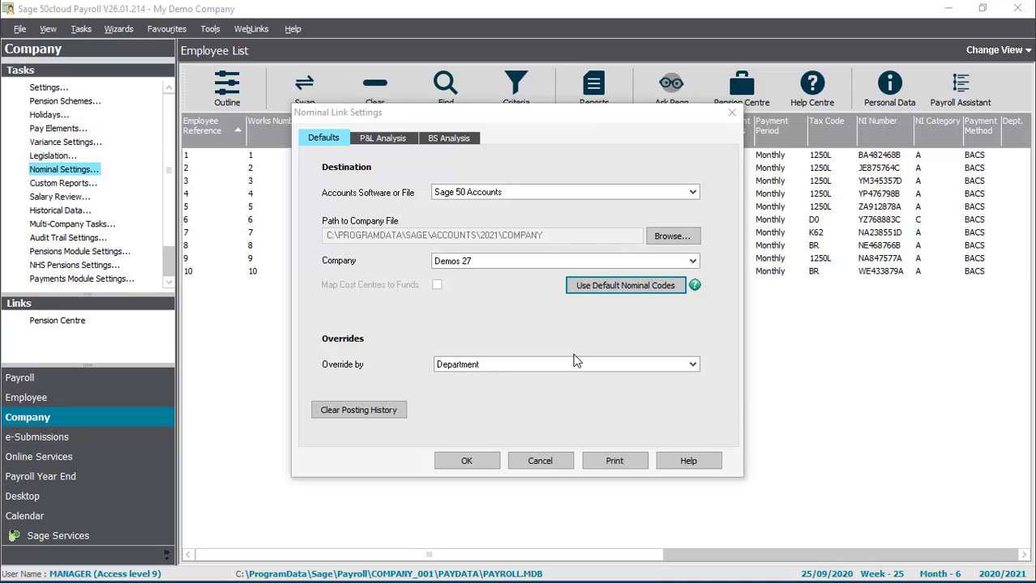
# - Map P&L categories to nominal codes, e.g. Attachments Admin Fee 7000, Employers NIC 7006, SSP 7010
pyautogui.click(384, 139)
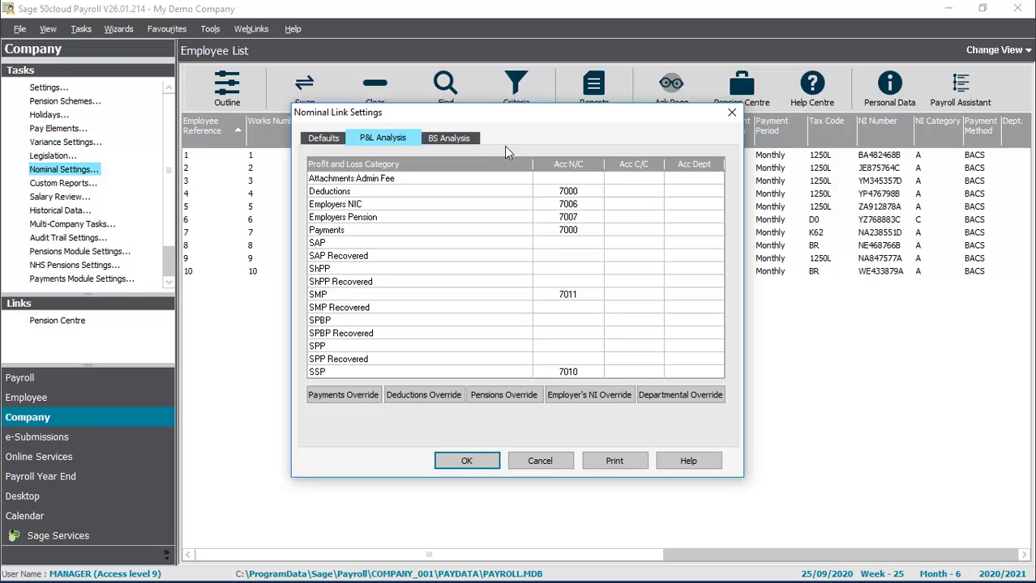
pyautogui.click(568, 182)
pyautogui.click(596, 178)
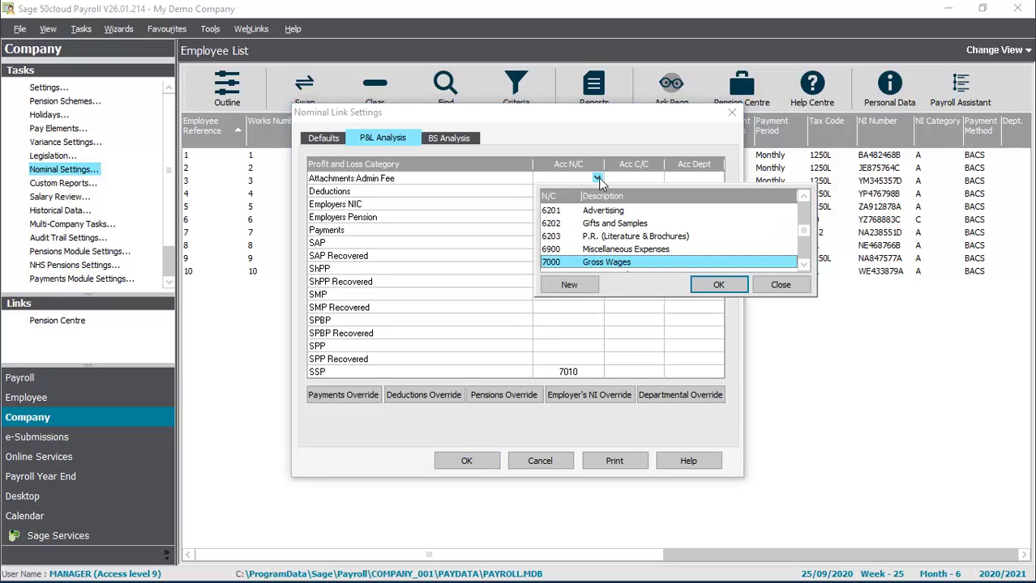
pyautogui.click(718, 285)
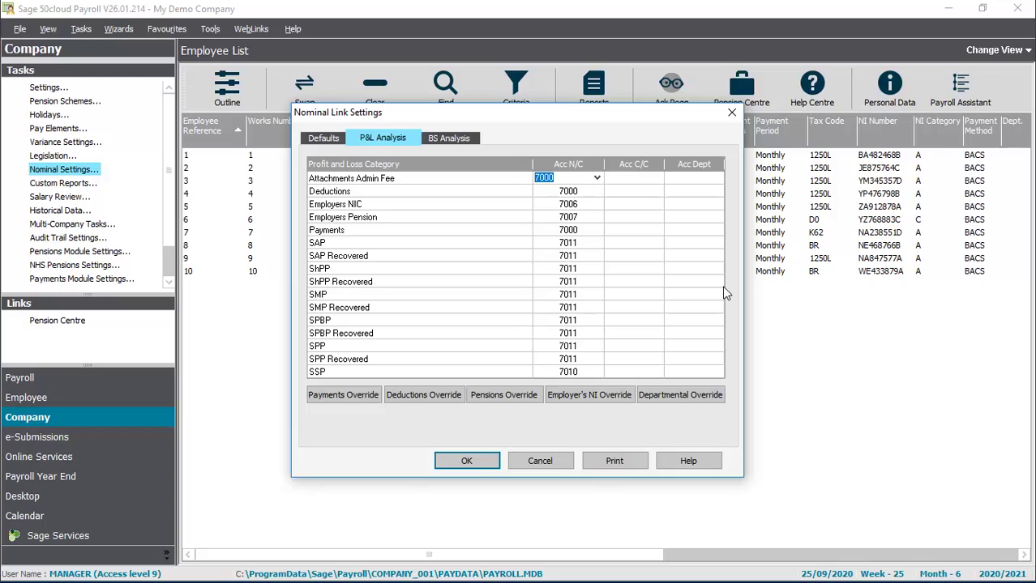
pyautogui.press('Tab')
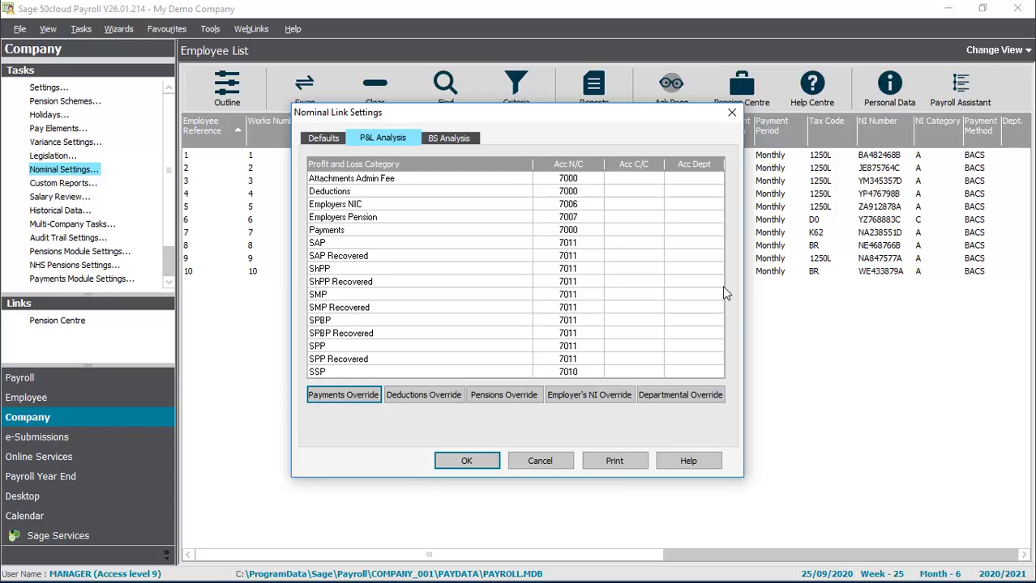
# - Code the balance sheet categories: Attachments 2240, Holiday Fund 2250, Student and Postgraduate Loan 2221
pyautogui.click(447, 137)
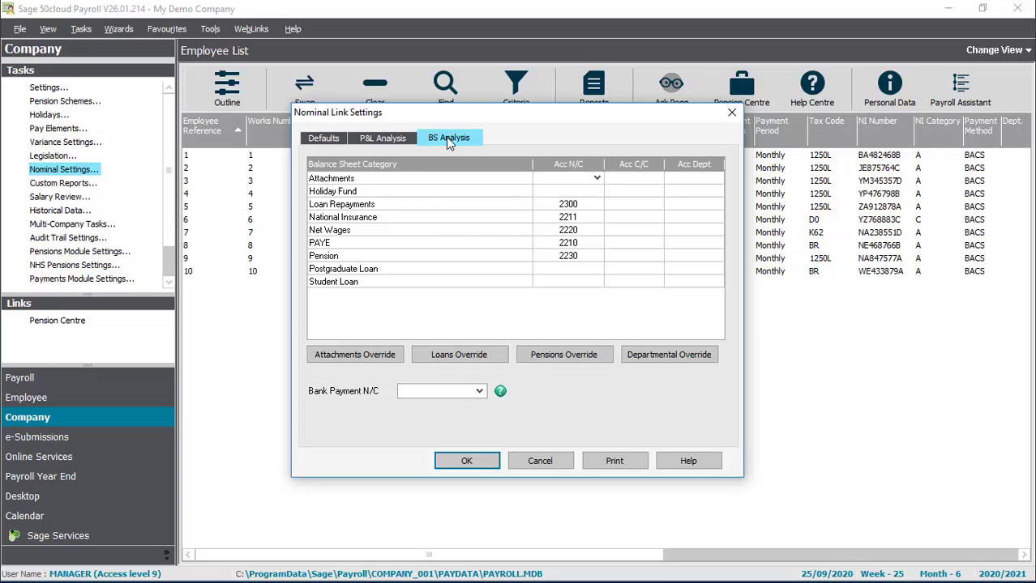
pyautogui.click(598, 178)
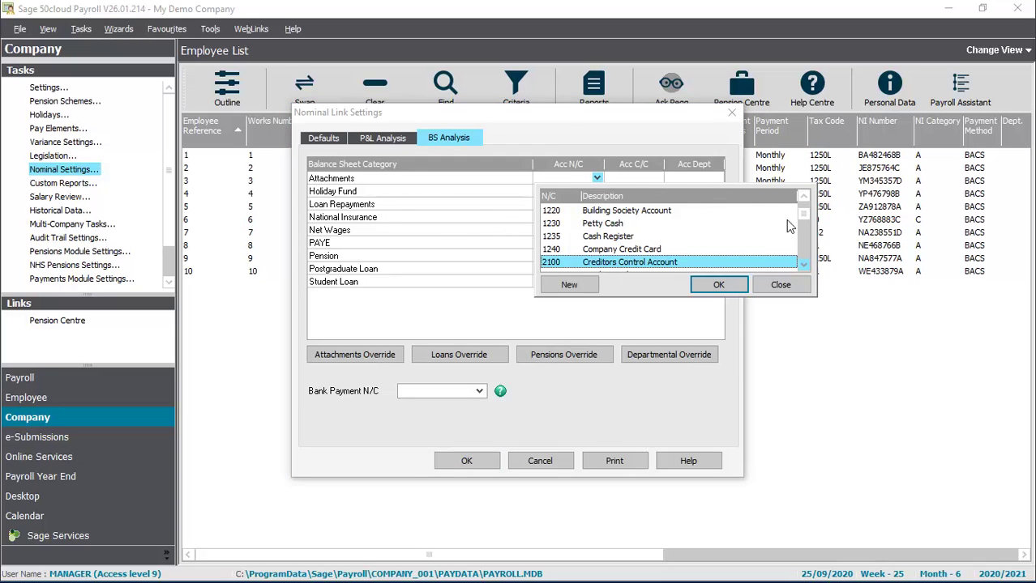
pyautogui.click(803, 265)
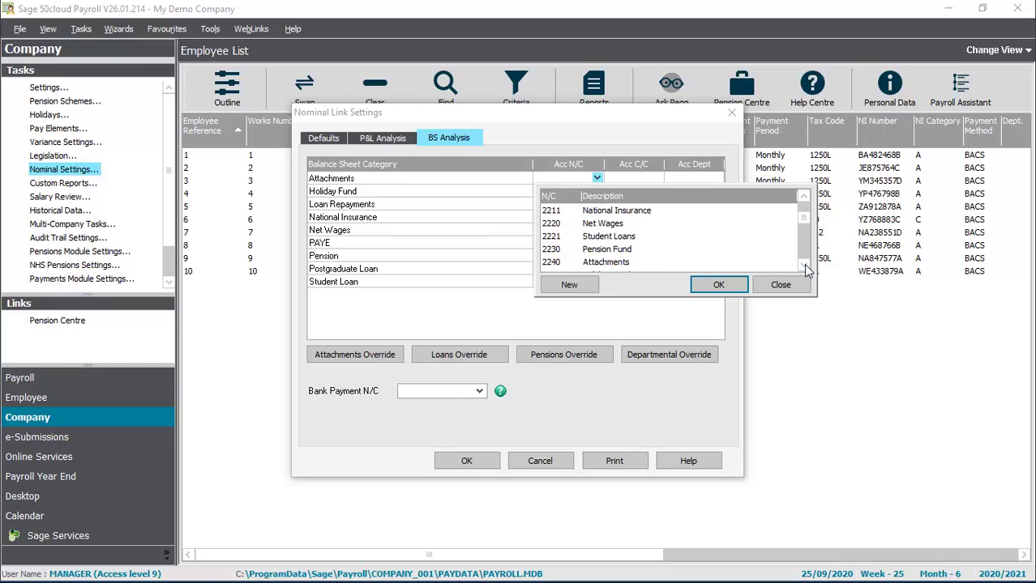
pyautogui.click(620, 266)
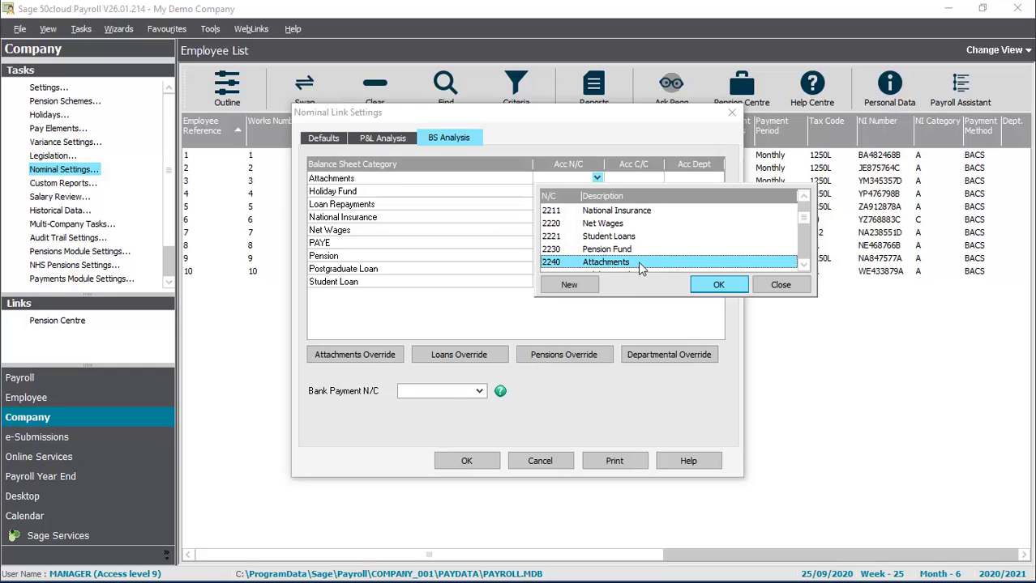
pyautogui.click(718, 284)
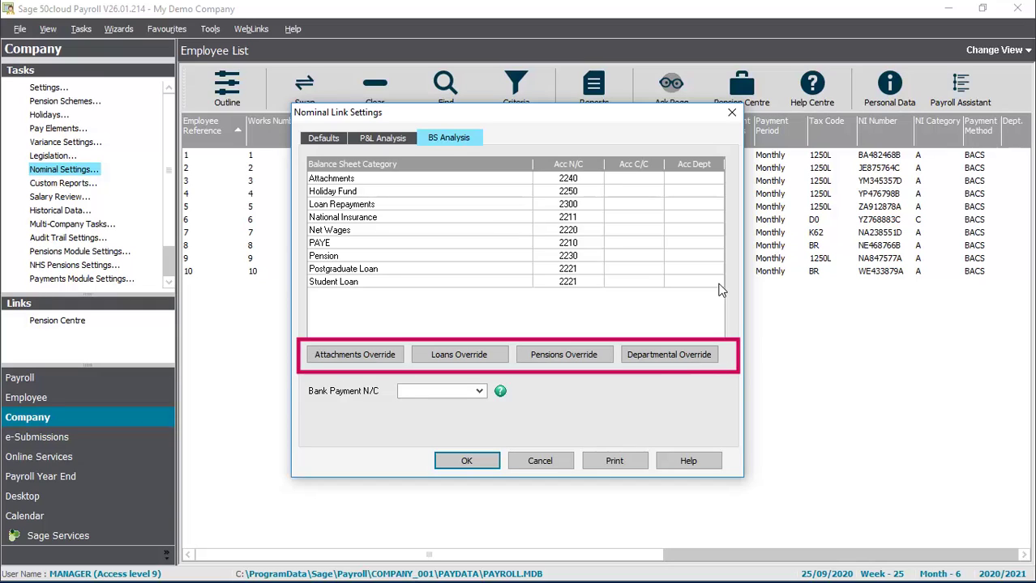
pyautogui.press('Tab')
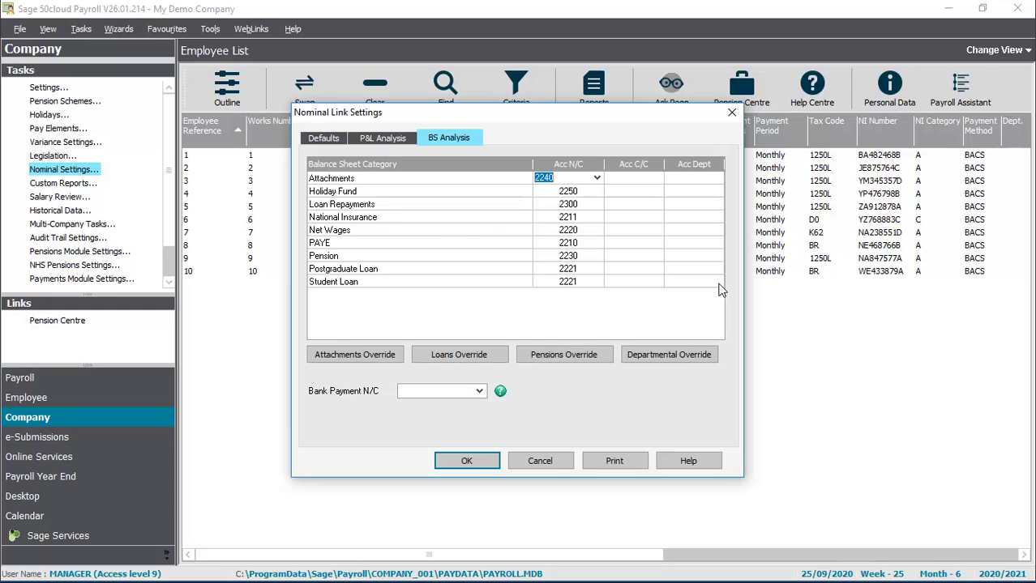
# - Set Bank Payment N/C to 1200 Bank Current Account and save the Nominal Link settings
pyautogui.click(479, 392)
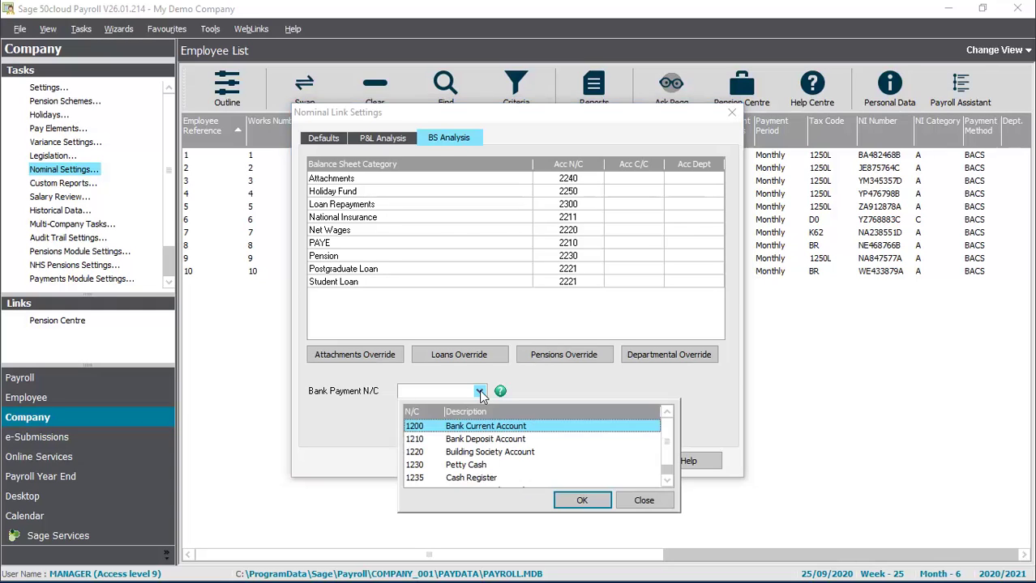
pyautogui.click(583, 500)
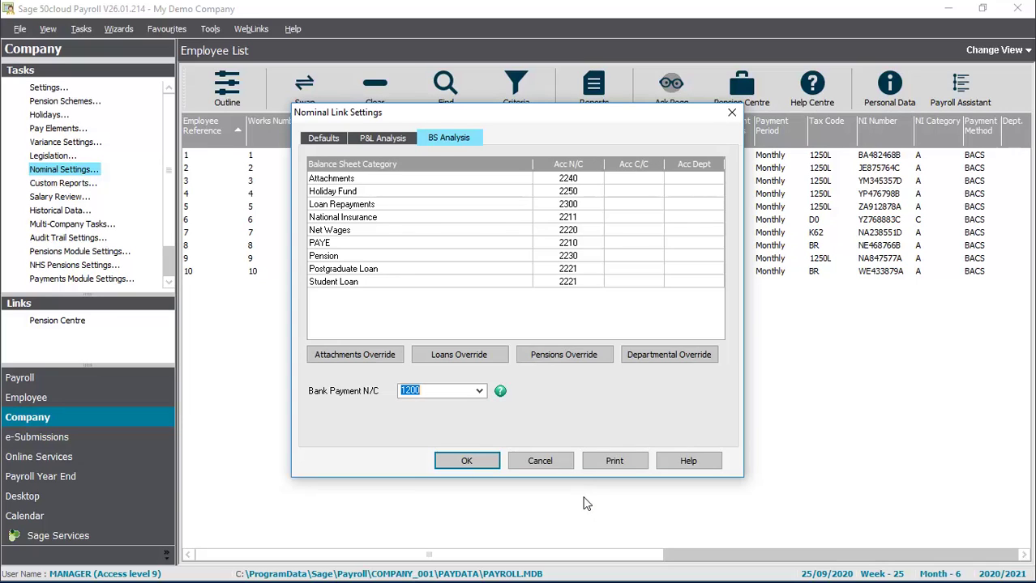
pyautogui.click(468, 461)
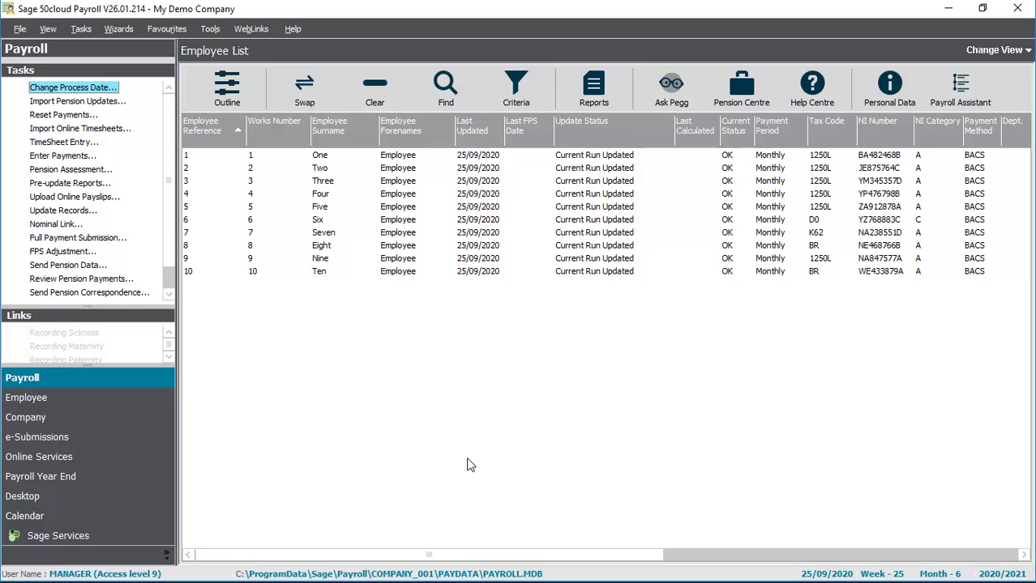
# - Start the Nominal Link Wizard and give the payroll journals reference 202009
pyautogui.click(66, 226)
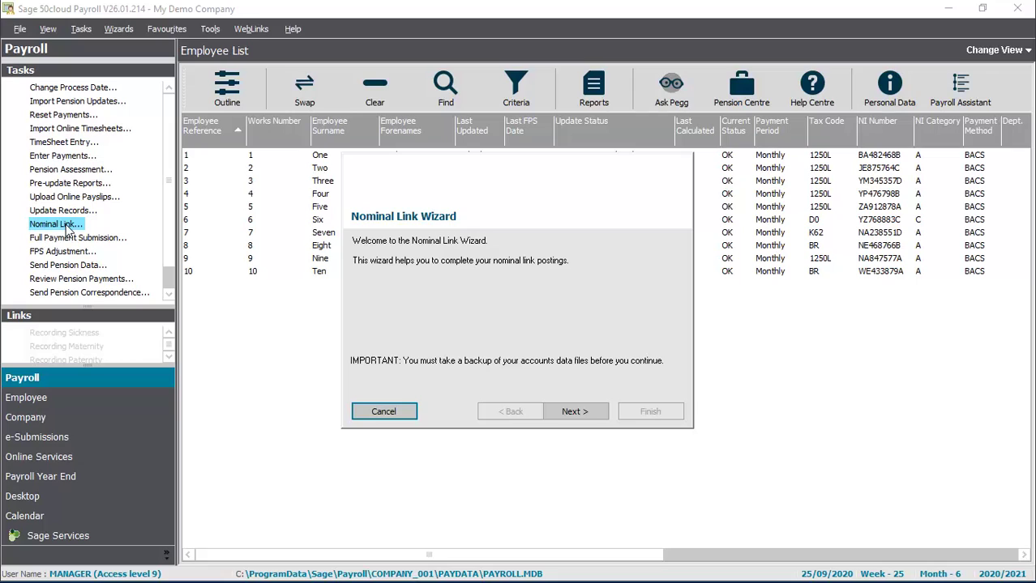
pyautogui.click(574, 413)
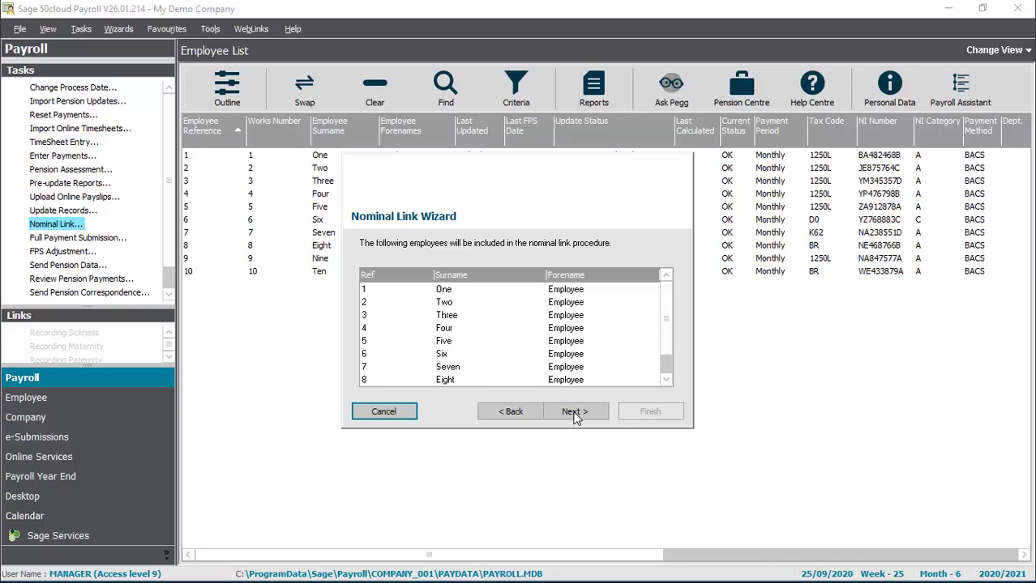
pyautogui.click(575, 412)
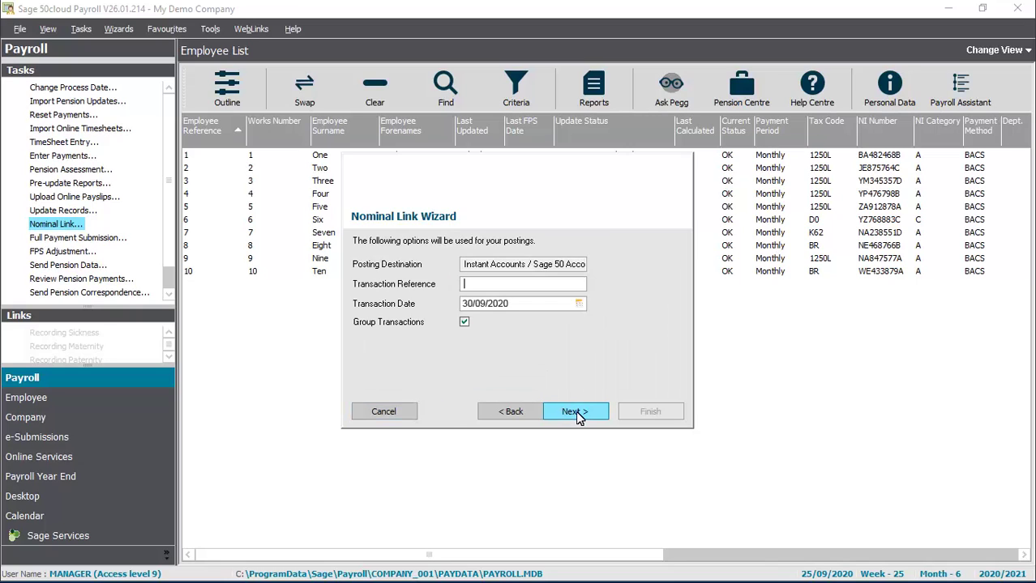
pyautogui.write('202009')
pyautogui.click(575, 412)
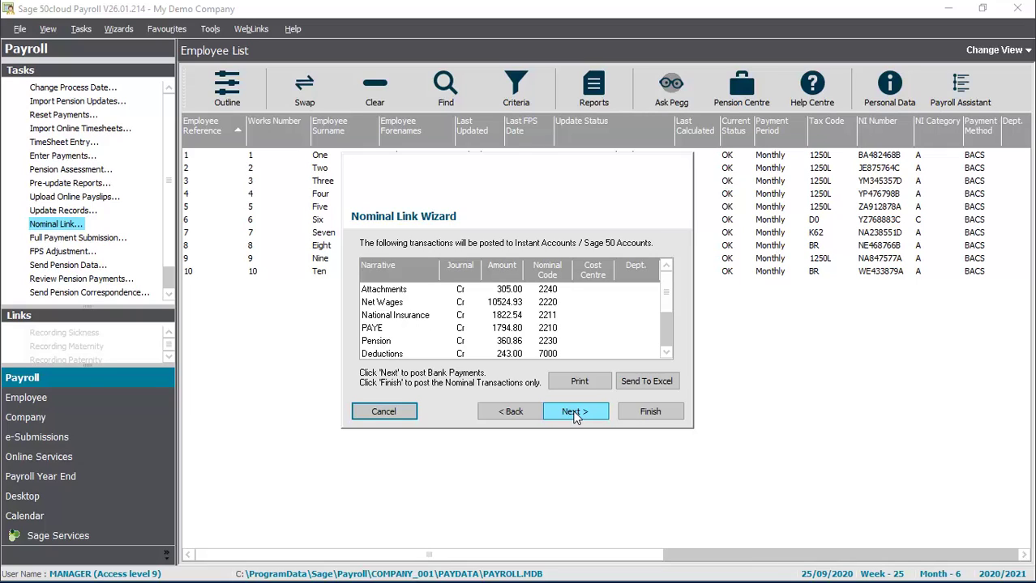
# - Give the bank payment reference 'Payroll', reaching the Net Wages 10524.93 summary
pyautogui.click(574, 415)
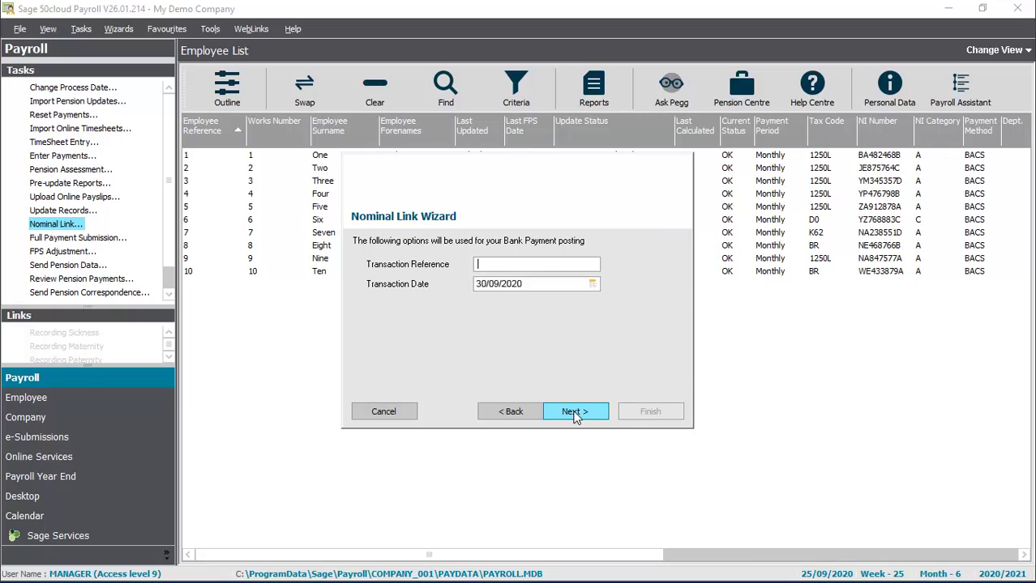
pyautogui.write('Payroll')
pyautogui.click(575, 416)
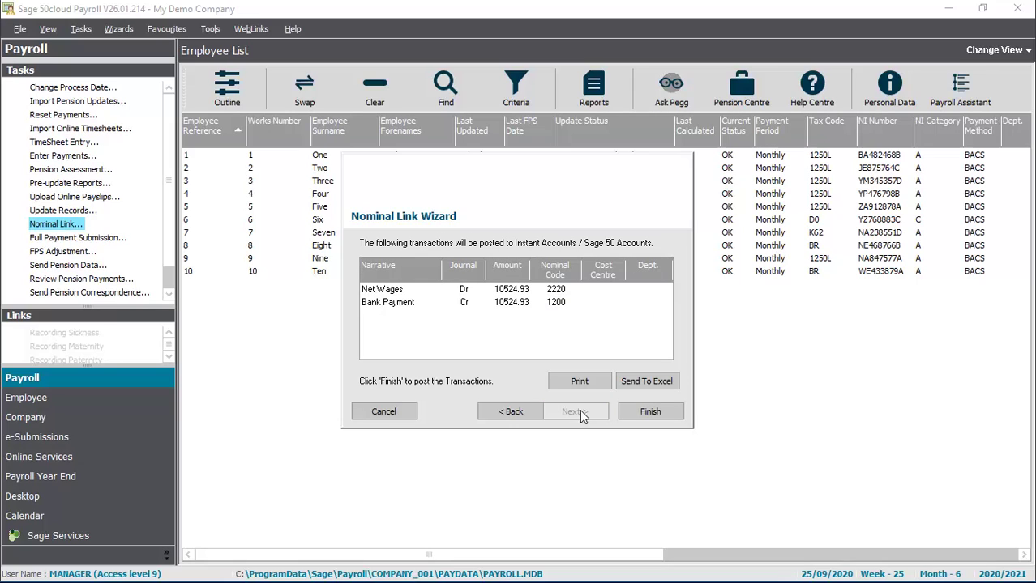
# - Post the journals and bank payment to Sage 50 Accounts, logging on with the Accounts credentials
pyautogui.click(649, 412)
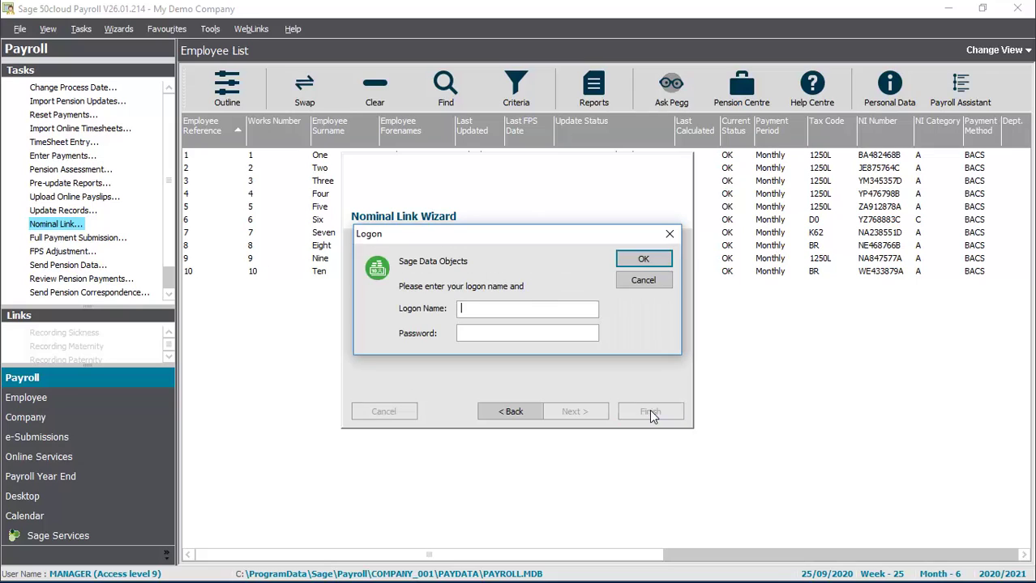
pyautogui.write('manager')
pyautogui.press('Tab')
pyautogui.write('**')
pyautogui.click(644, 259)
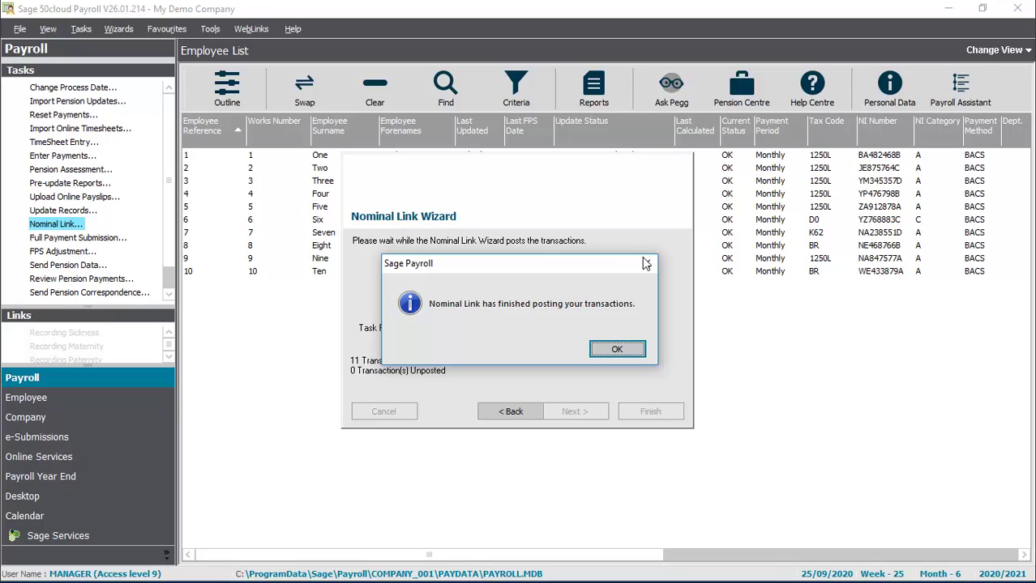
pyautogui.click(617, 350)
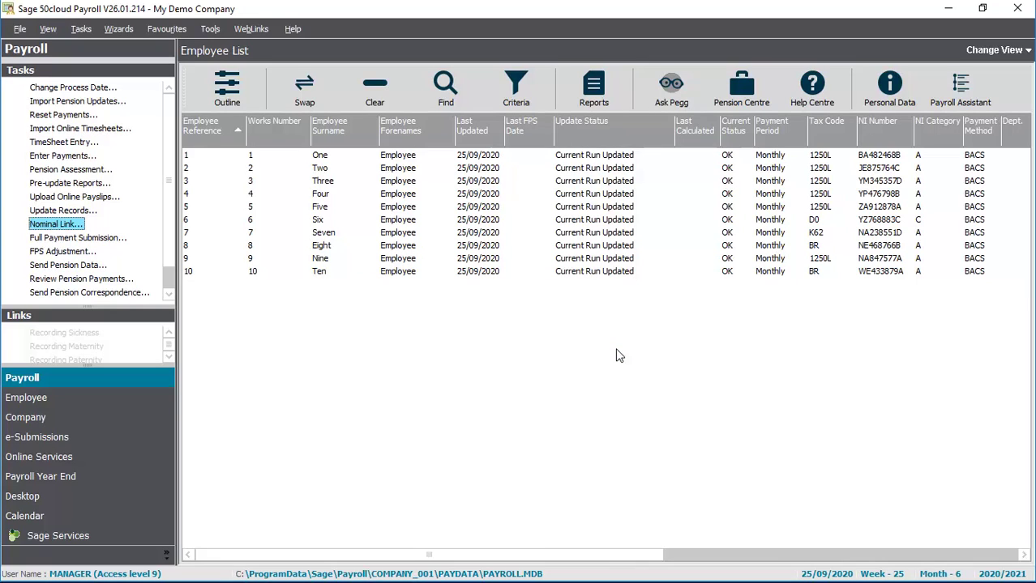